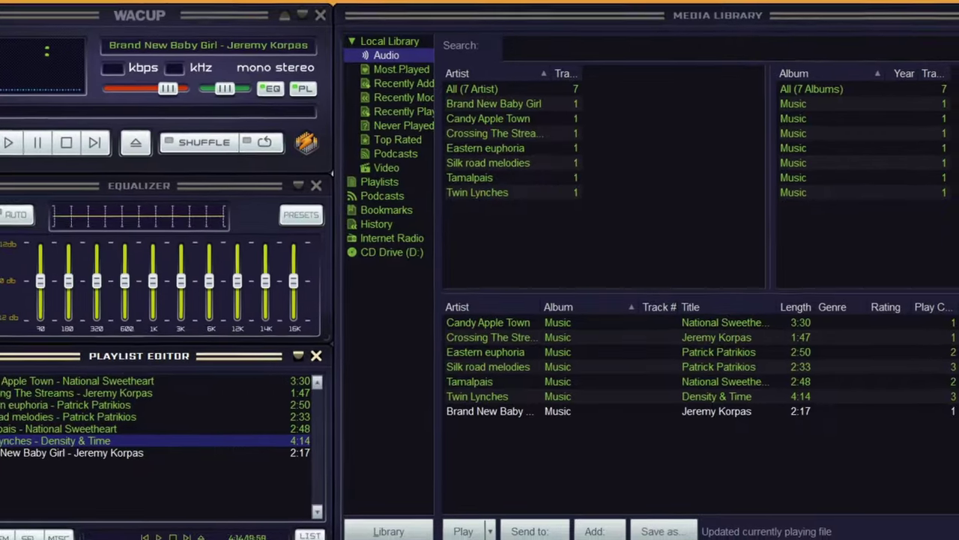
key(super)
text(windows)
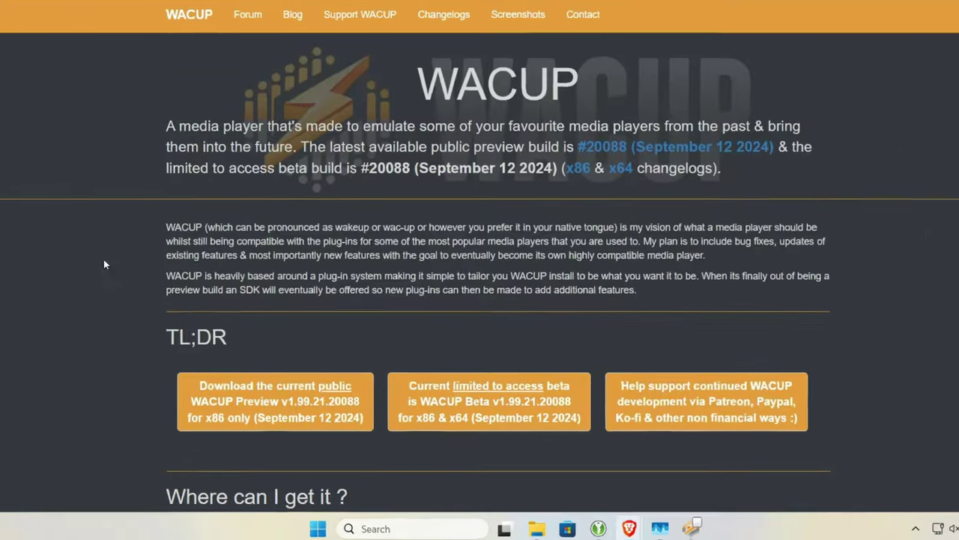
Read through the WACUP homepage down to the logo credit and the copyright notice in its footer
middle_click(105, 264)
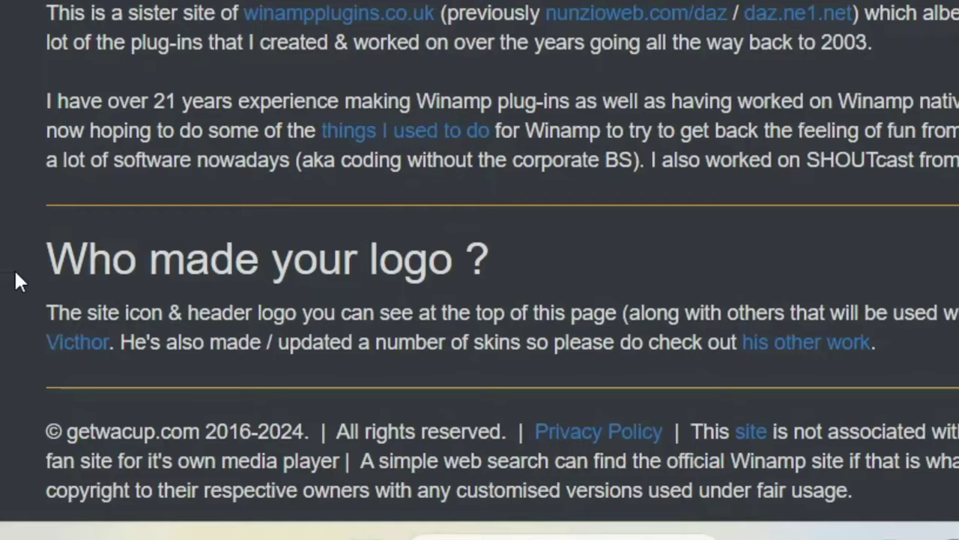
drag(45, 431, 355, 435)
click(365, 439)
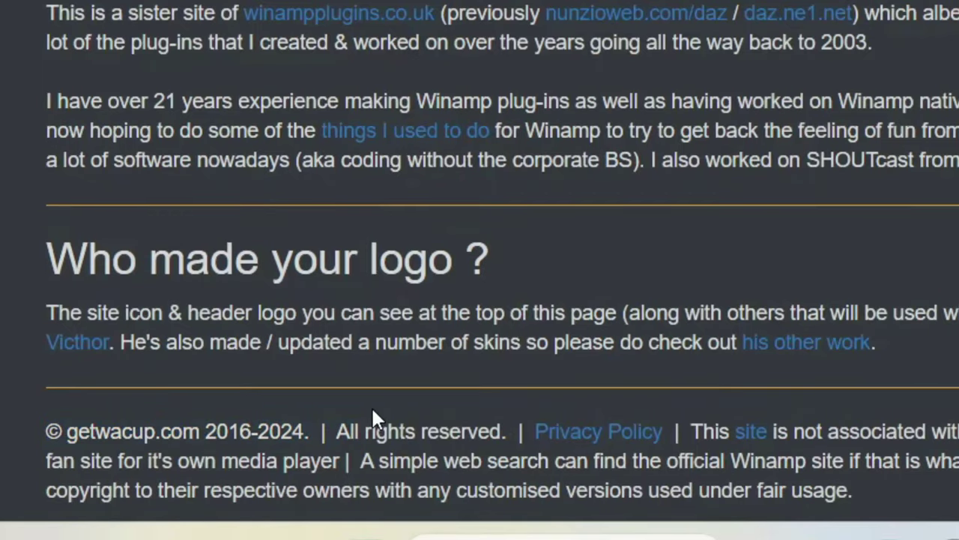
middle_click(372, 412)
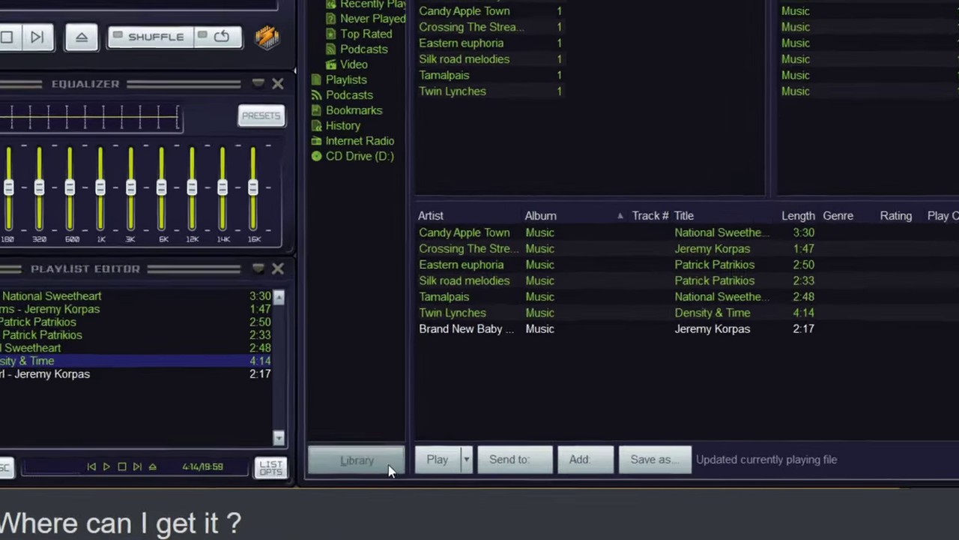
Review the media library's management commands, and view the local Video and Audio collections
click(391, 480)
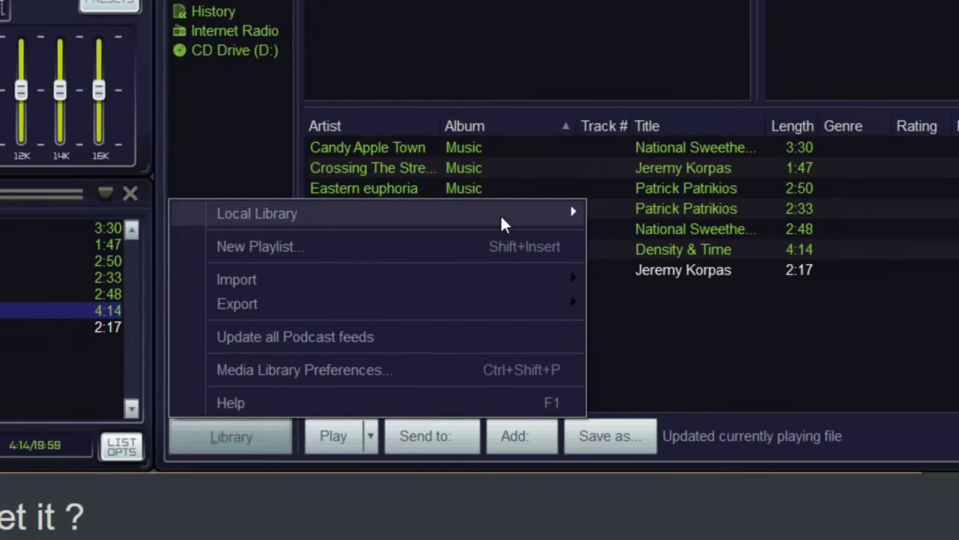
mouse_move(603, 248)
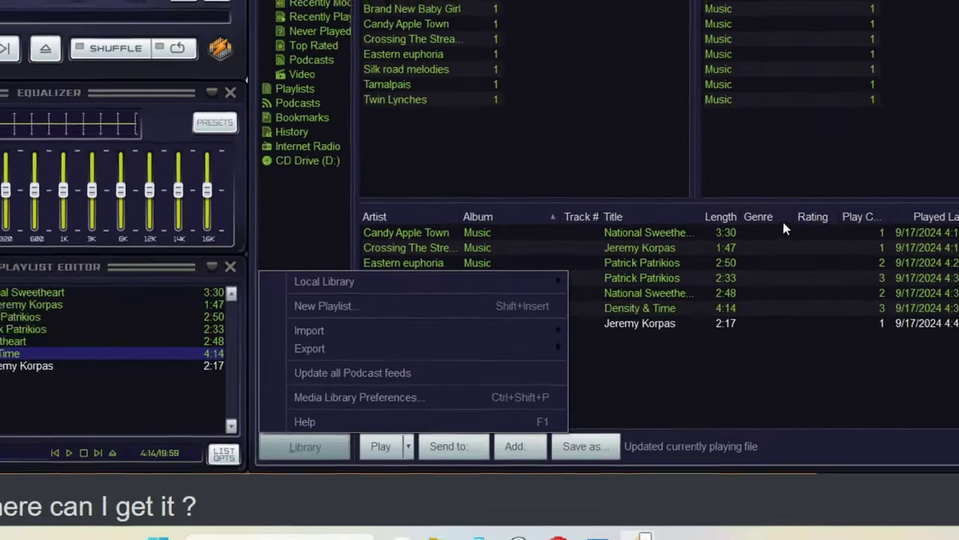
click(789, 226)
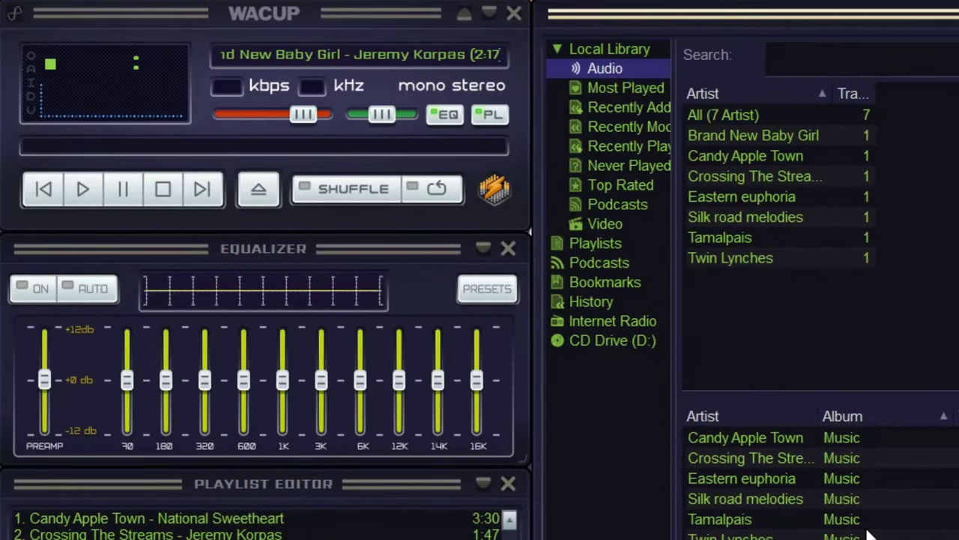
click(588, 224)
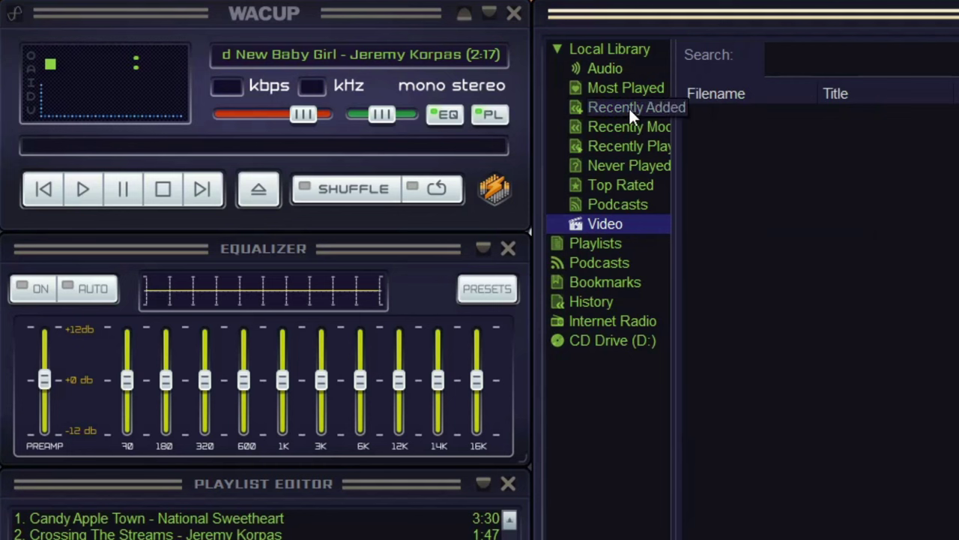
click(612, 67)
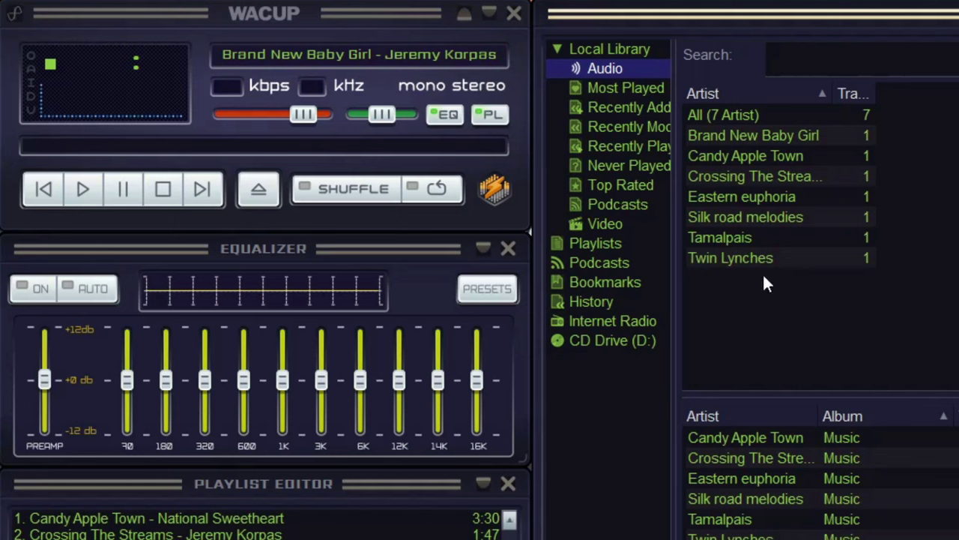
Open the skin browser and preview the Winamp Modern and Winamp Modern Holiday skins
click(15, 13)
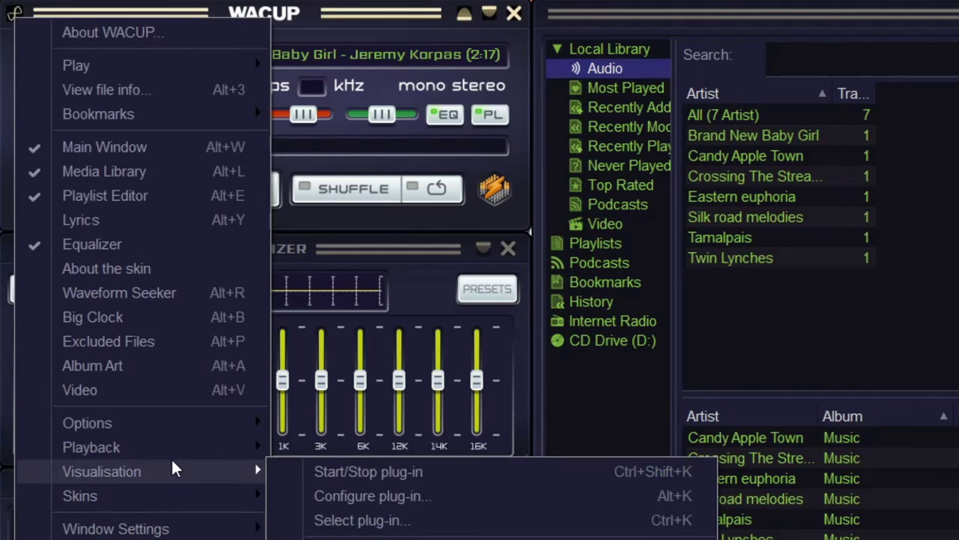
mouse_move(208, 437)
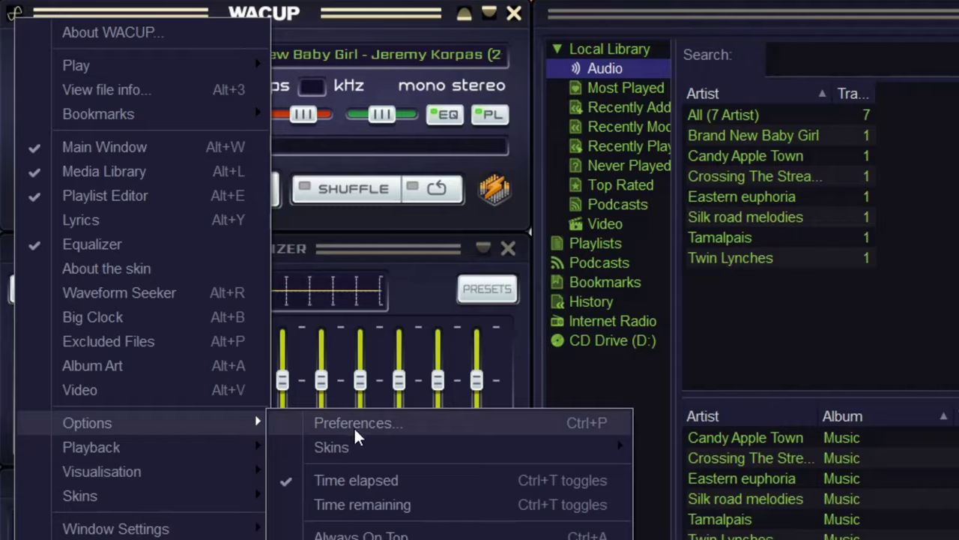
mouse_move(361, 445)
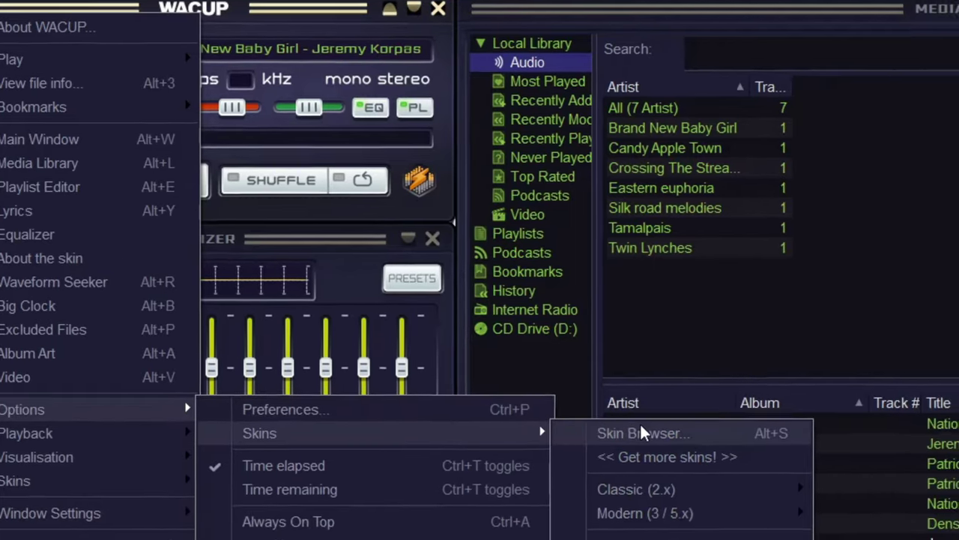
click(738, 446)
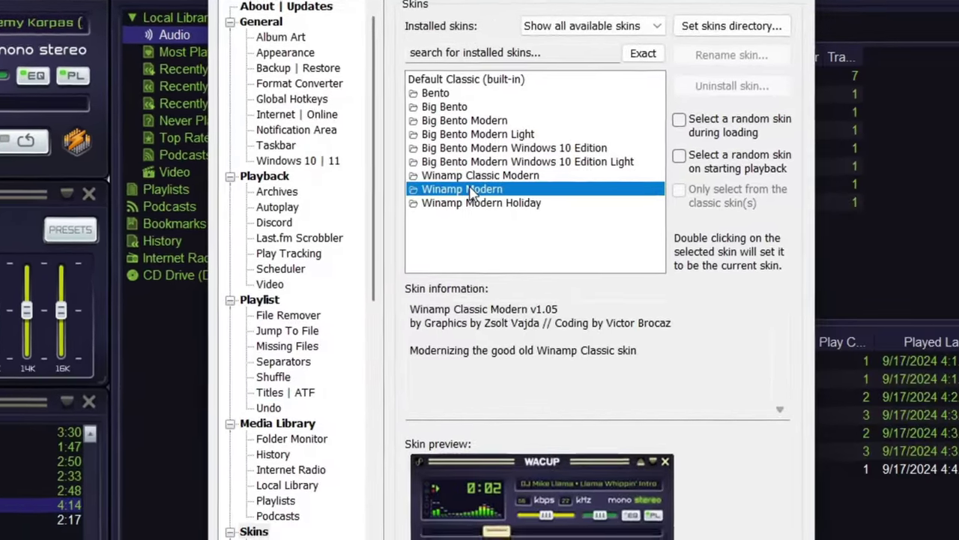
click(562, 201)
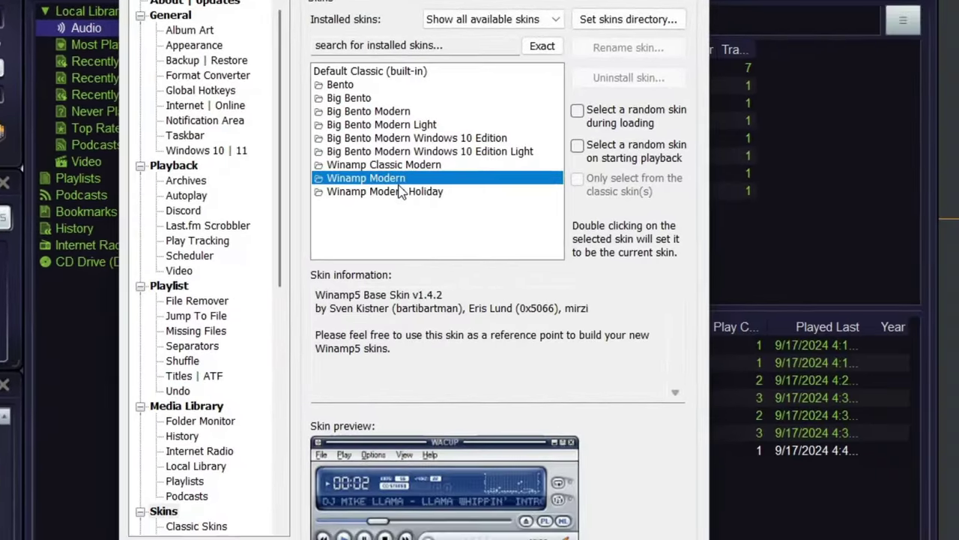
click(591, 216)
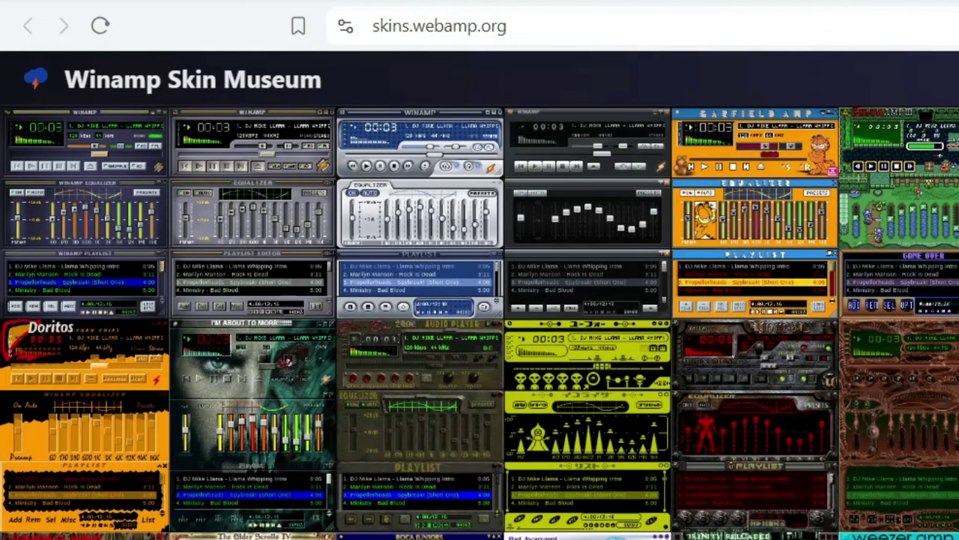
Browse the skin collection on the Winamp Skin Museum website, skins.webamp.org
scroll(480, 322, down, 5)
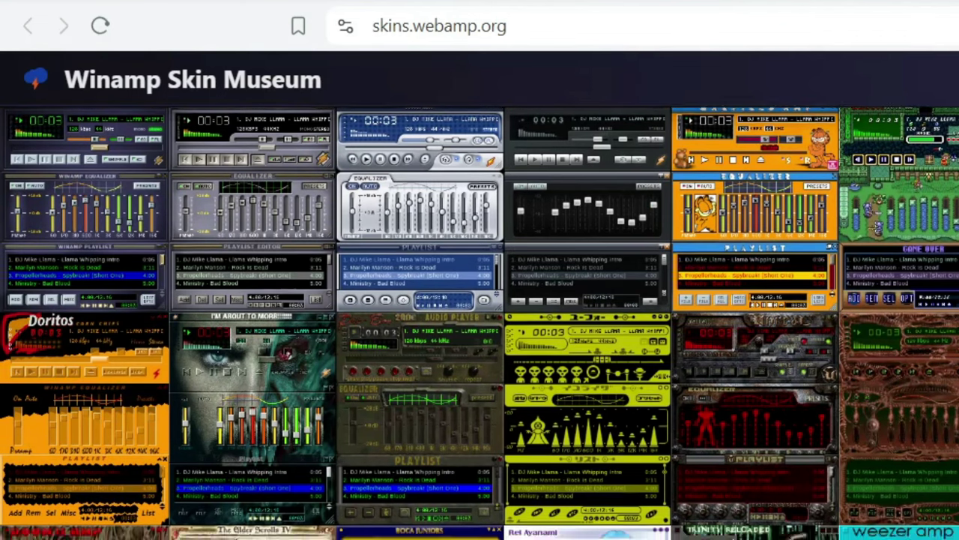
scroll(480, 323, up, 5)
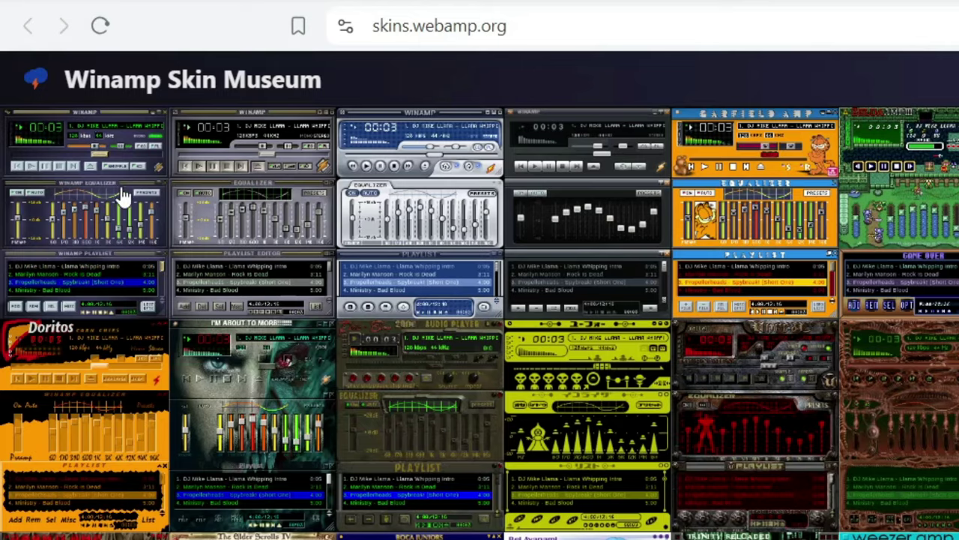
scroll(479, 322, down, 20)
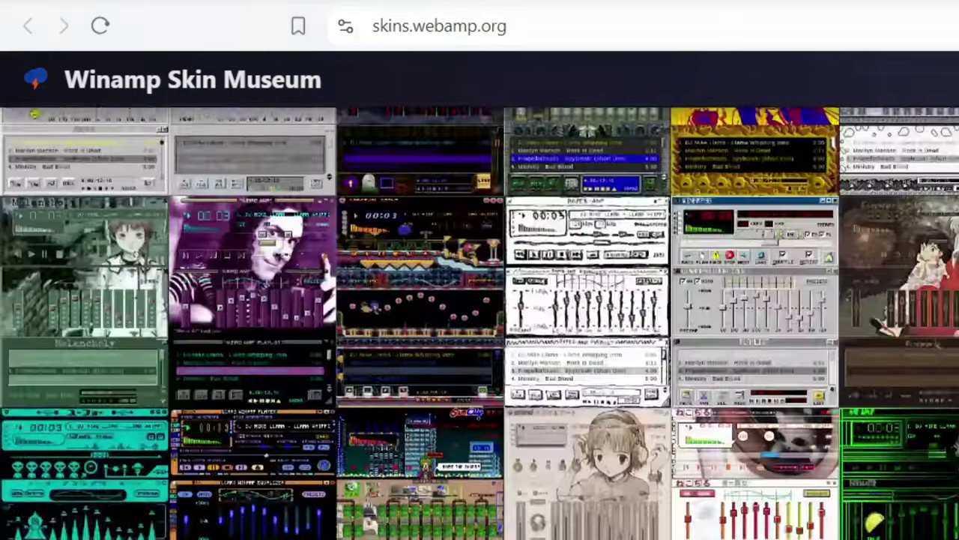
scroll(480, 323, down, 10)
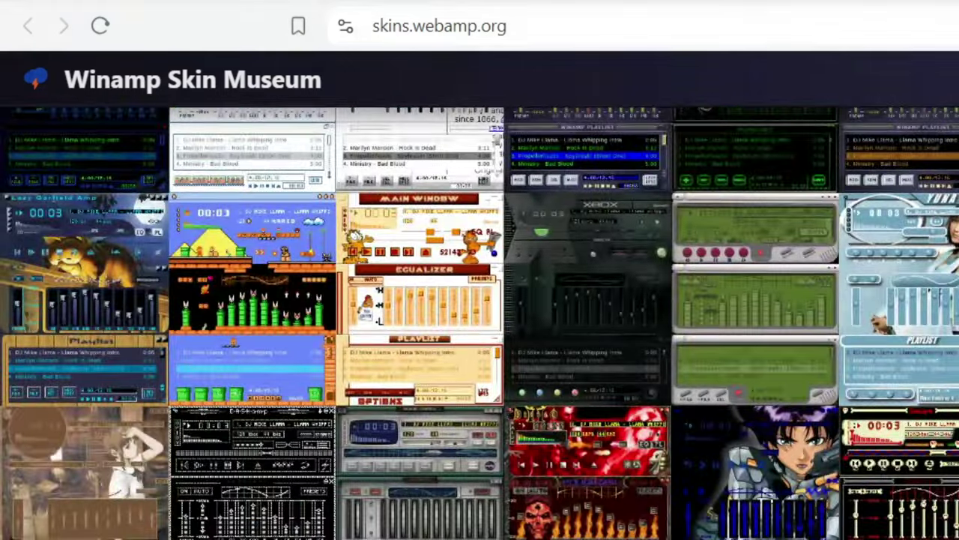
scroll(480, 322, down, 5)
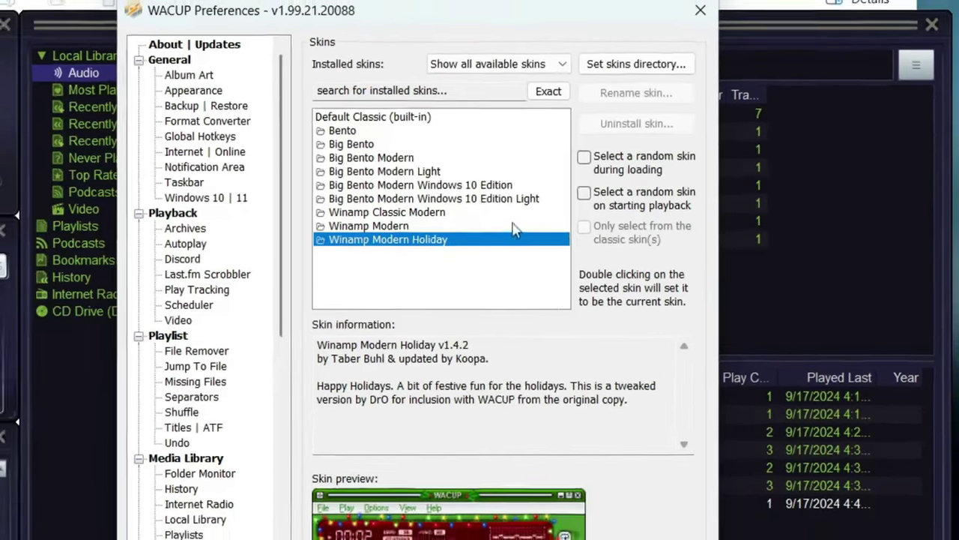
Preview the Winamp Modern skin in the WACUP preferences, and apply the Default Classic (built-in) skin
click(462, 234)
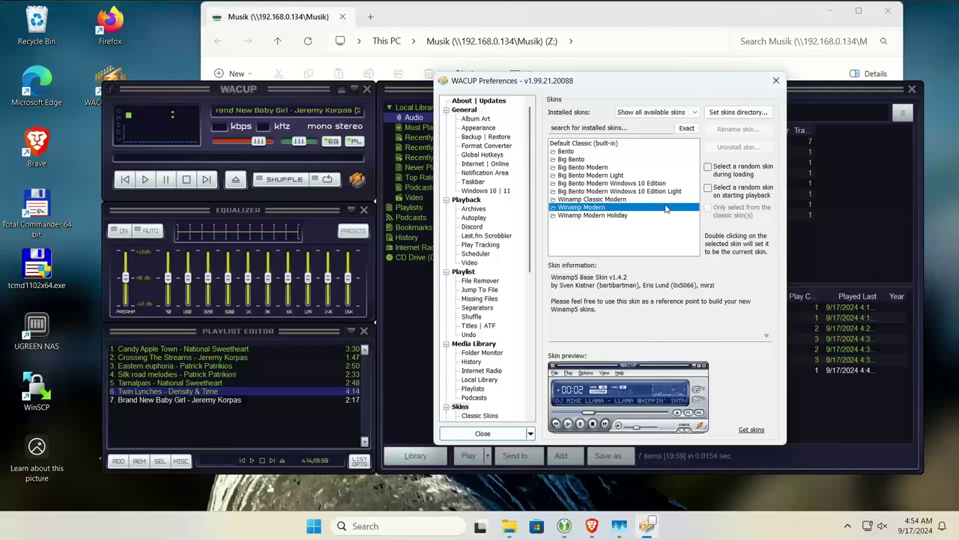
click(610, 144)
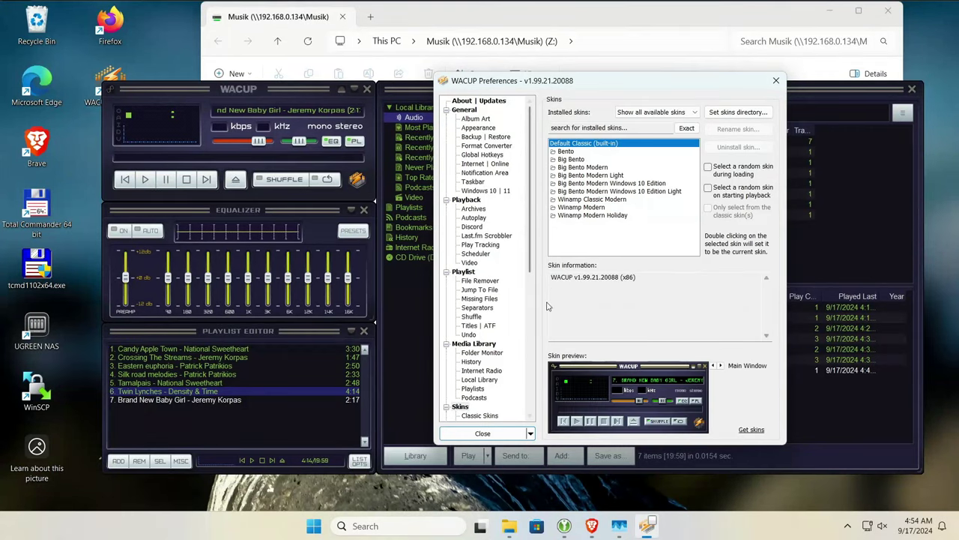
double_click(618, 143)
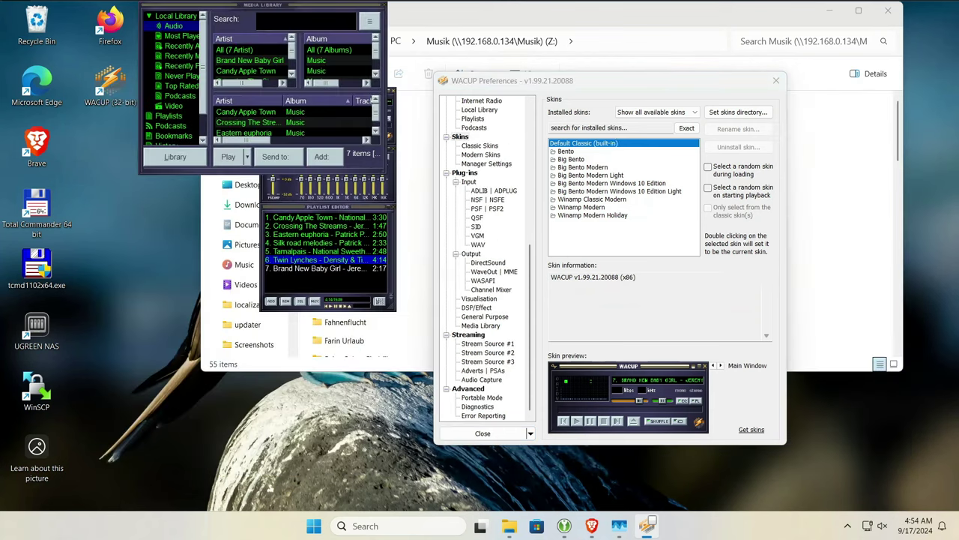
Separate the media library from the stacked player windows and make the playlist editor taller down to the library's upper edge
drag(285, 10, 234, 296)
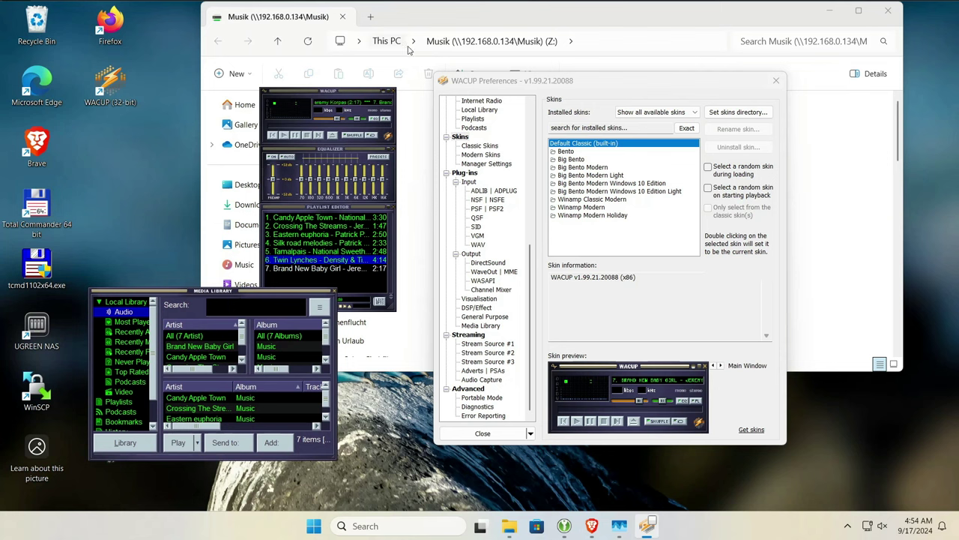
drag(359, 92, 277, 33)
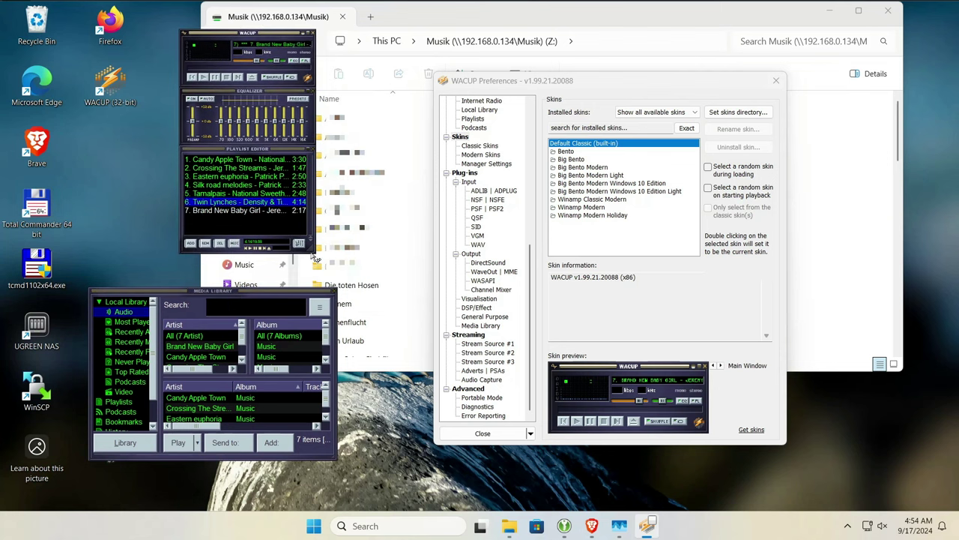
drag(316, 258, 308, 287)
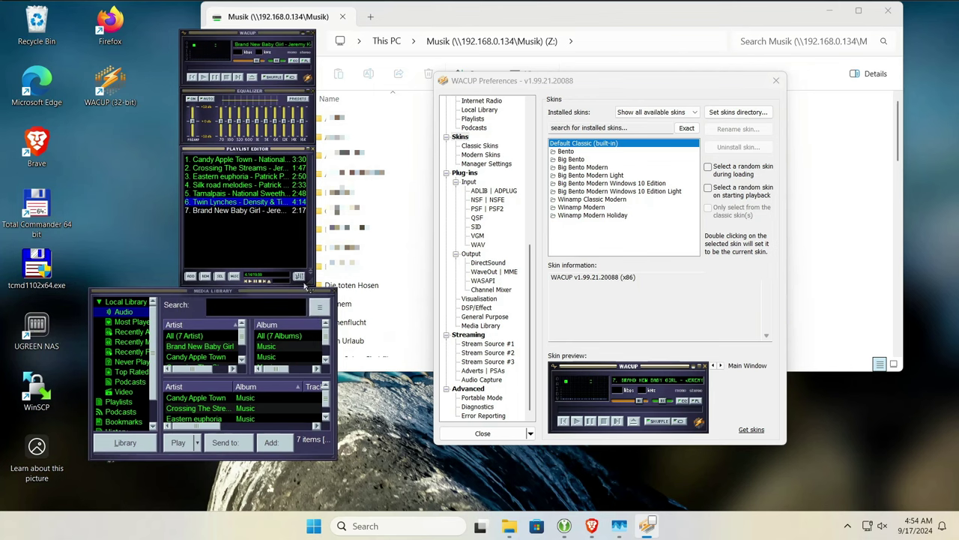
Preview the Winamp Classic Modern skin and apply the Winamp Modern skin
click(611, 200)
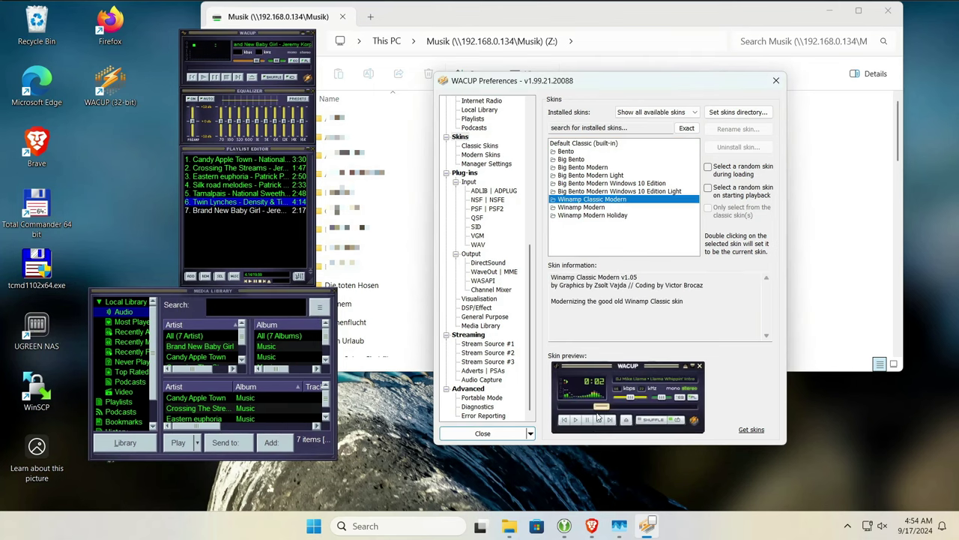
double_click(624, 191)
click(616, 208)
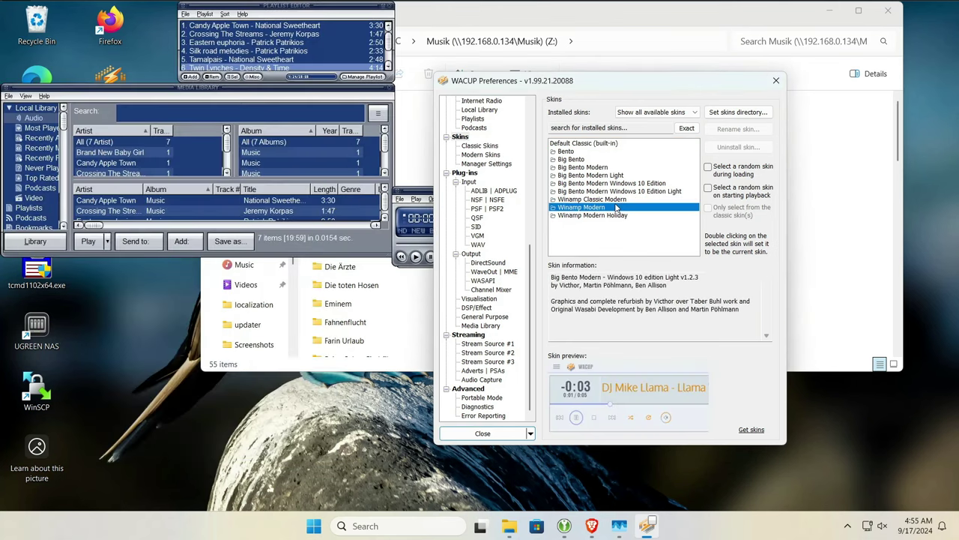
double_click(616, 207)
Minimize the Musik folder window and look through the file commands of the restyled player
click(622, 198)
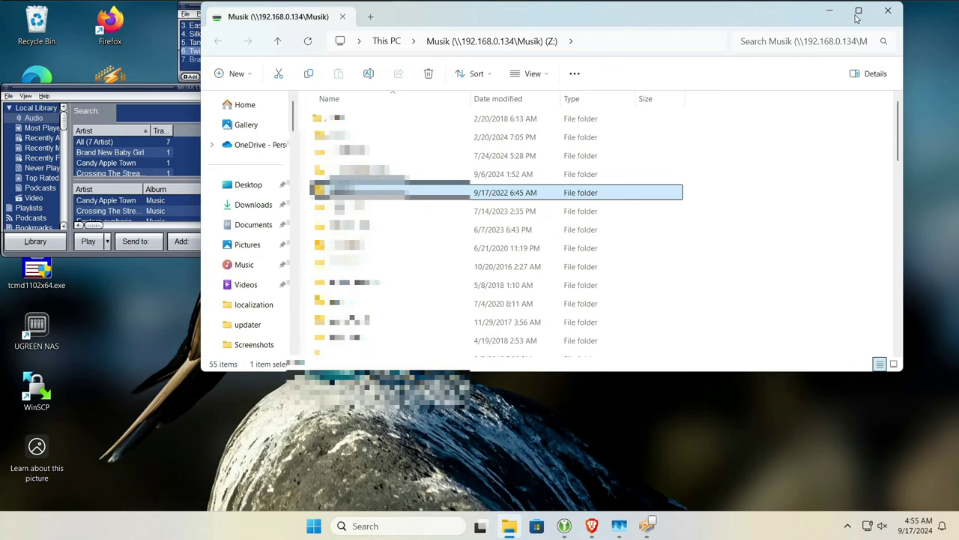
click(829, 12)
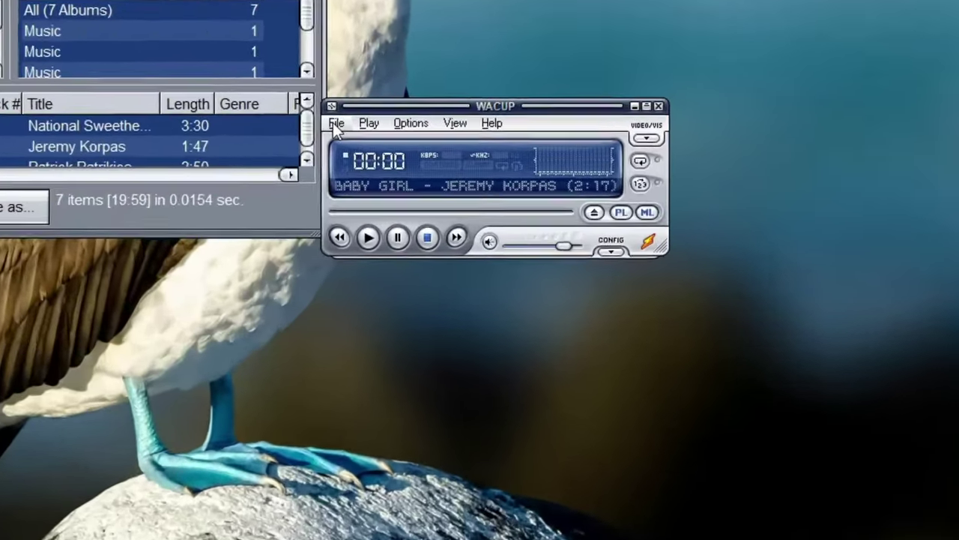
click(335, 124)
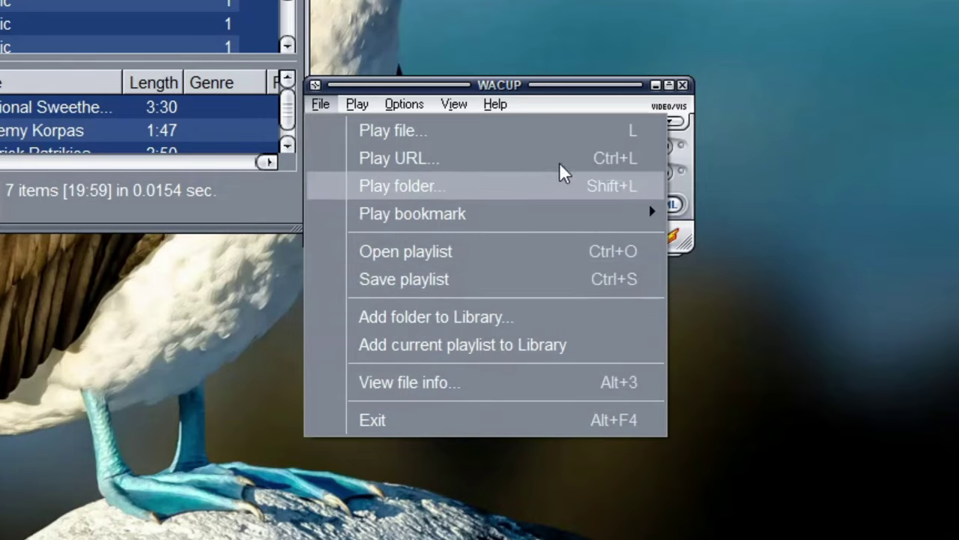
click(454, 104)
Reopen the skin browser and apply the Winamp Classic Modern skin
mouse_move(405, 104)
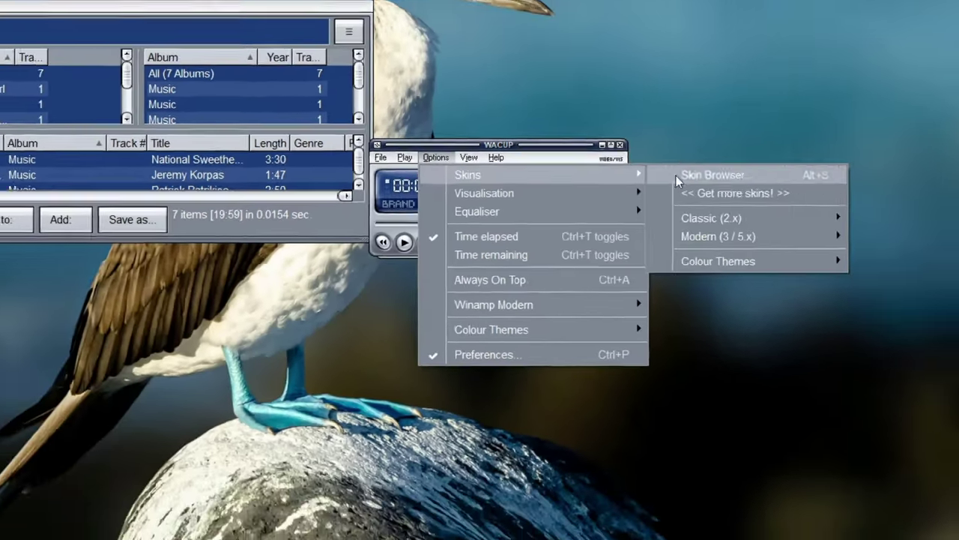
mouse_move(468, 131)
click(683, 200)
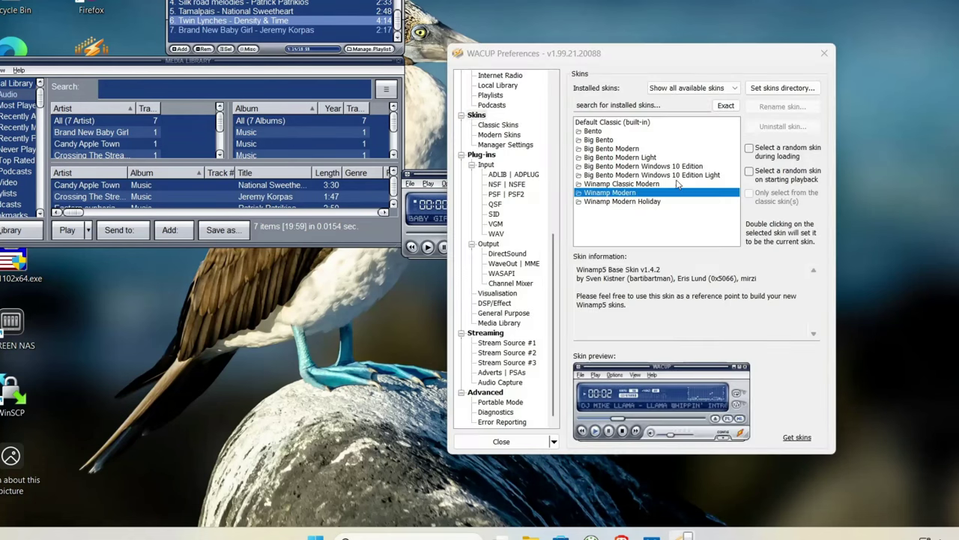
click(656, 184)
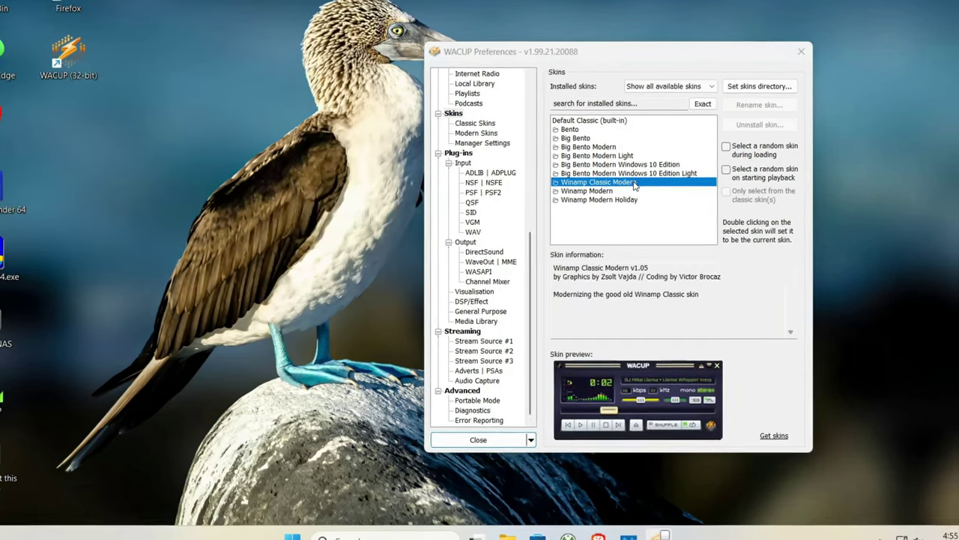
double_click(657, 185)
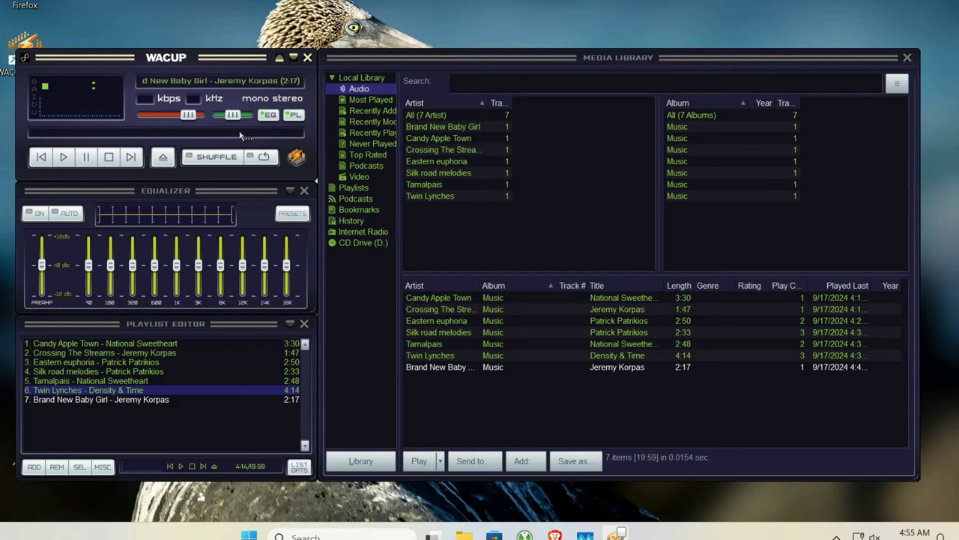
Start the MilkDrop v2.37.4 visualisation plug-in and move its window over the player, equalizer and playlist windows
click(25, 59)
mouse_move(97, 317)
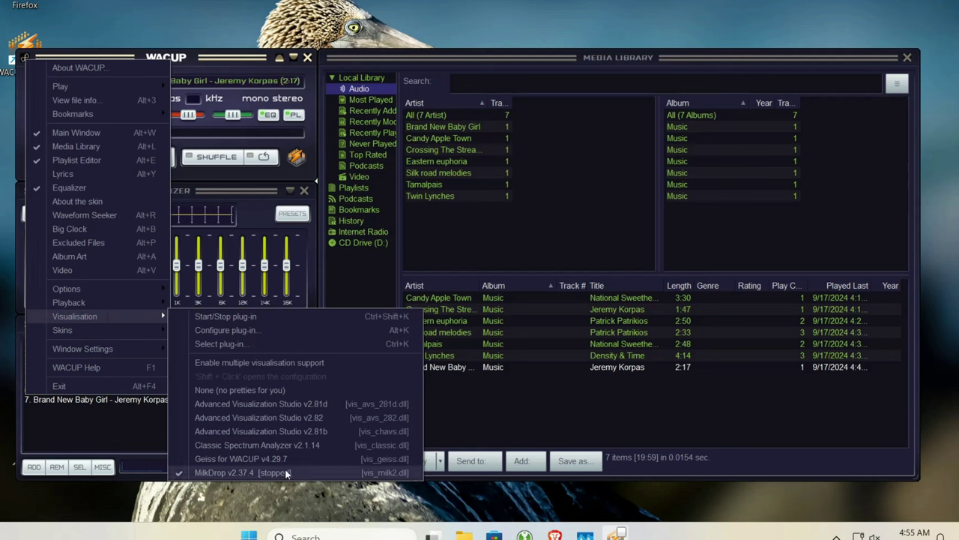
click(309, 315)
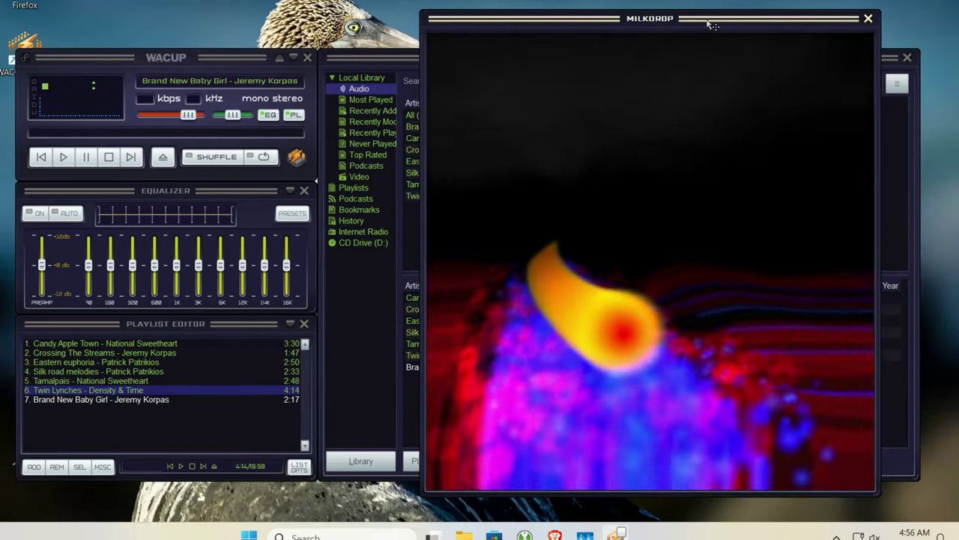
drag(707, 22, 265, 0)
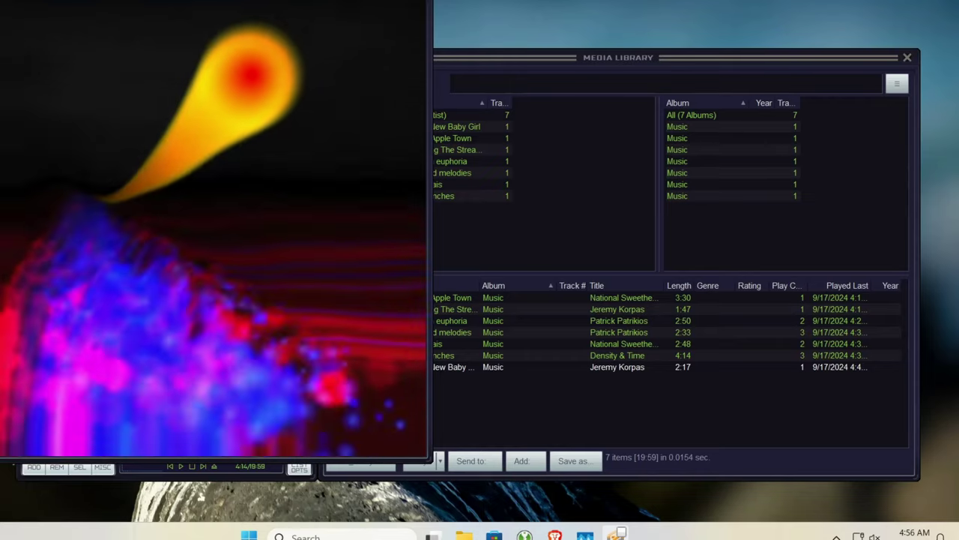